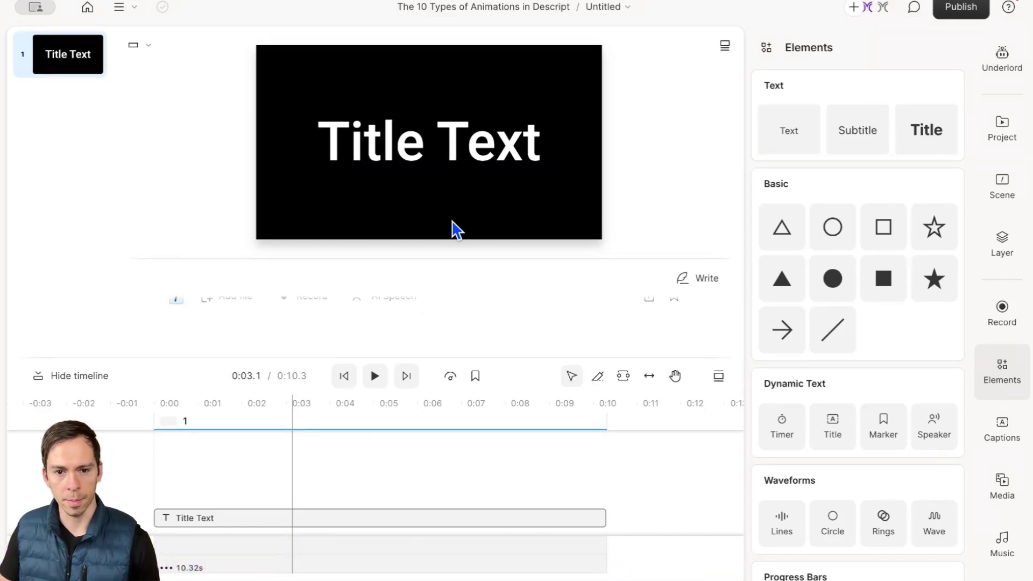
Select the Title Text layer and bring up its Animation In/Out/Custom choices
{"action": "left_click", "coordinate": [295, 520]}
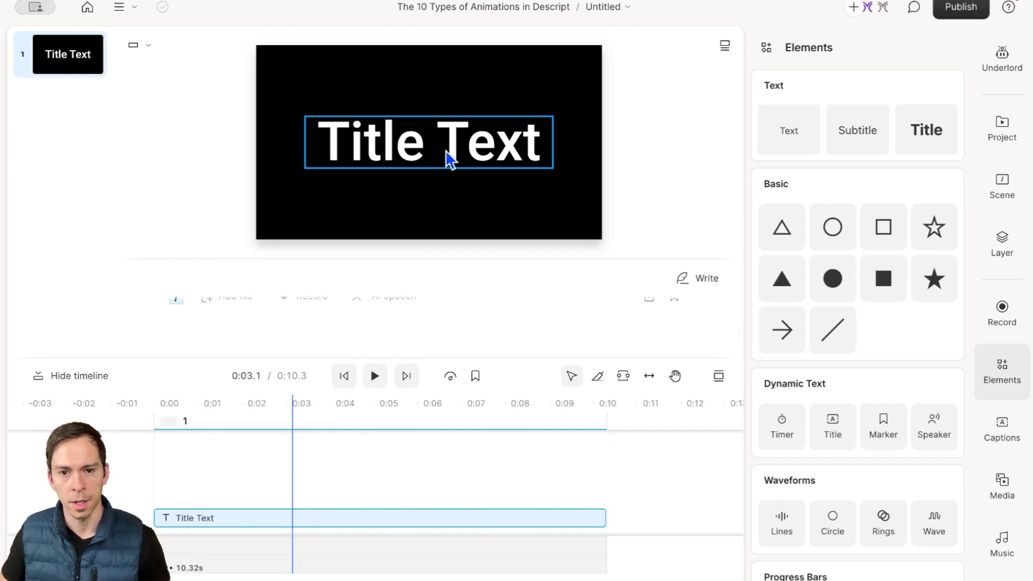
{"action": "left_click", "coordinate": [449, 159]}
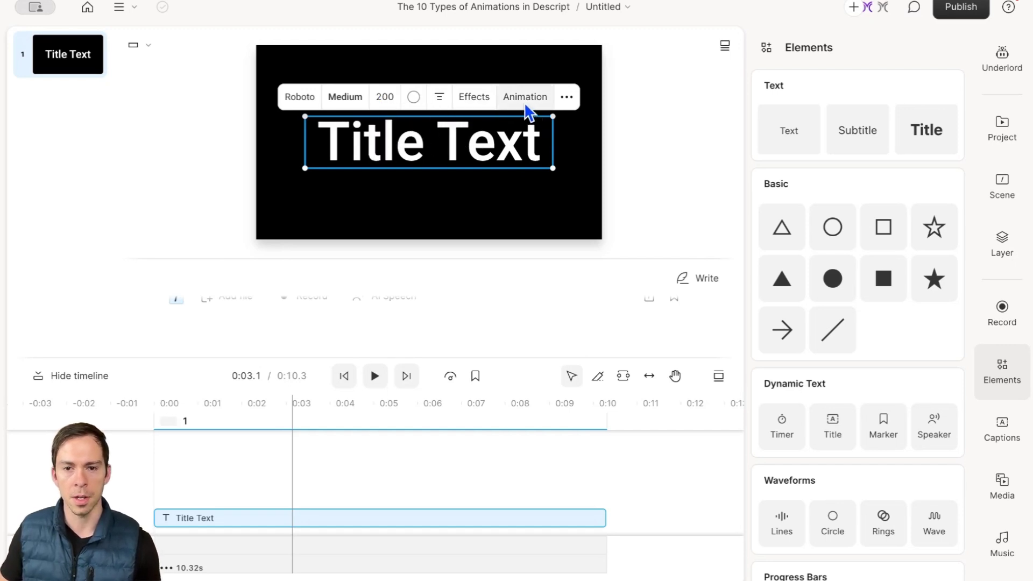
{"action": "left_click", "coordinate": [525, 105]}
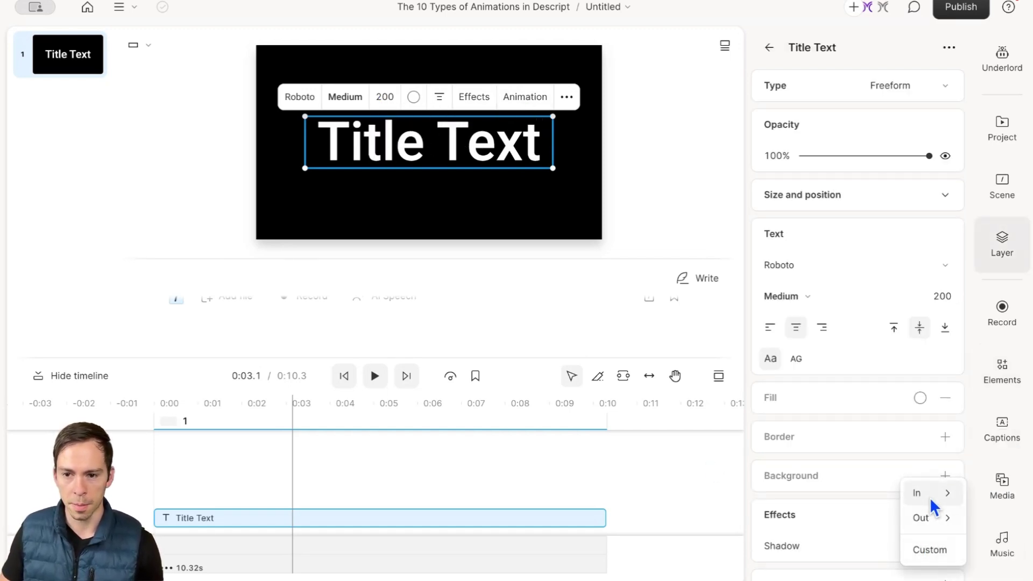
{"action": "mouse_move", "coordinate": [934, 518]}
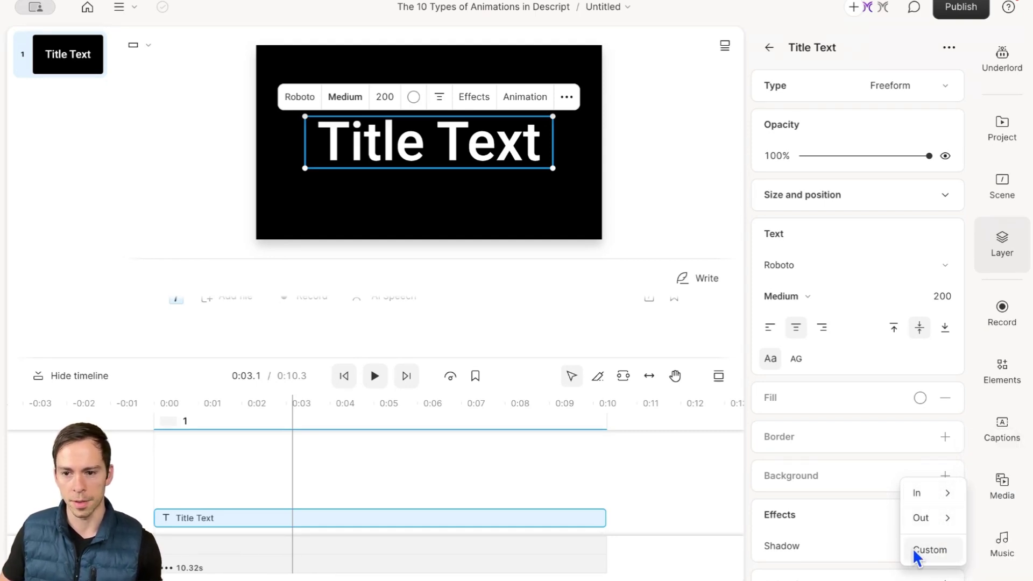
Add a Custom keyframe animation to Title Text and drag its span to begin near 0:02
{"action": "left_click", "coordinate": [924, 556]}
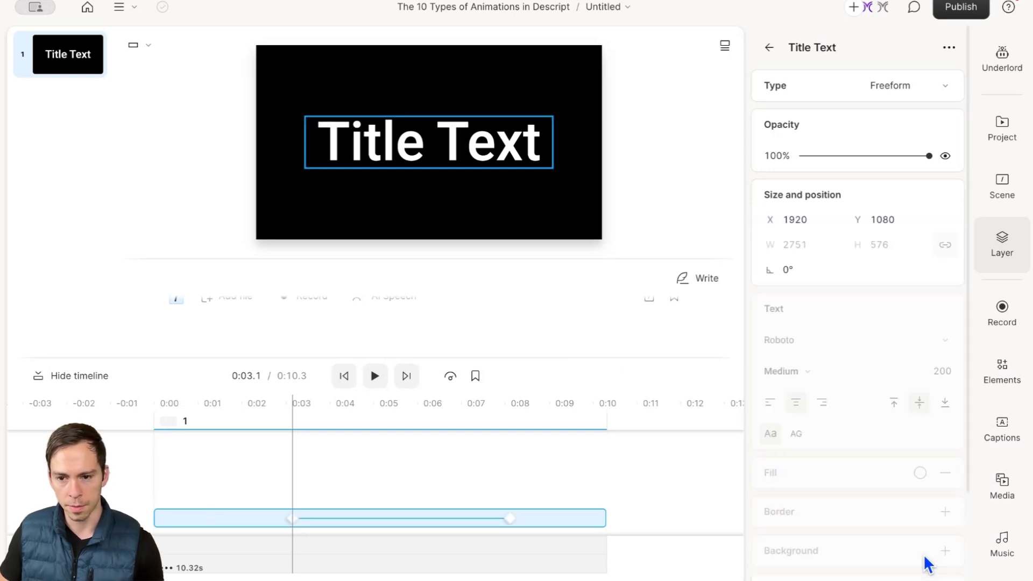
{"action": "scroll", "coordinate": [893, 527], "scroll_direction": "down", "scroll_amount": 2}
{"action": "scroll", "coordinate": [898, 539], "scroll_direction": "down", "scroll_amount": 2}
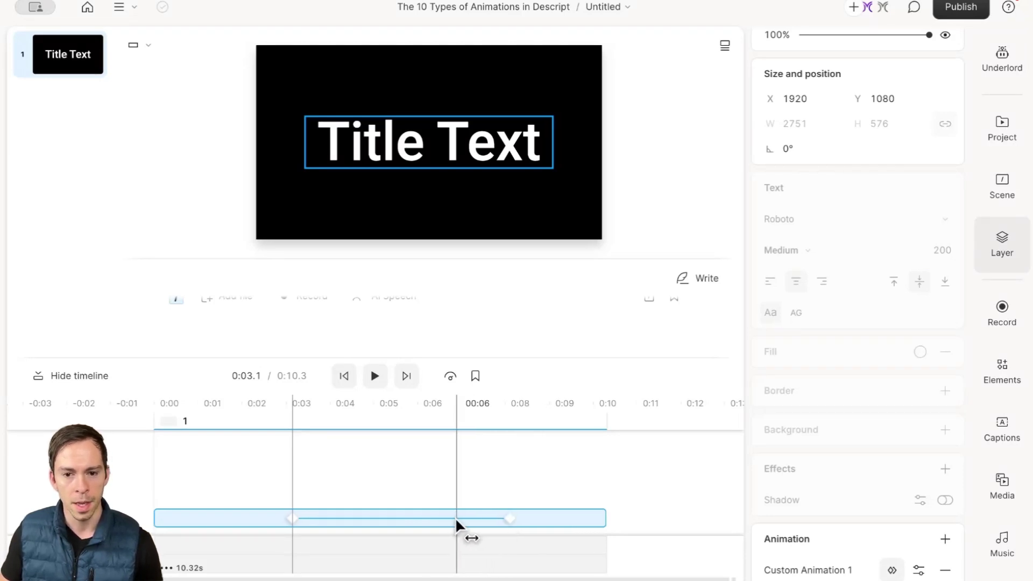
{"action": "left_click_drag", "start_coordinate": [438, 517], "coordinate": [402, 518]}
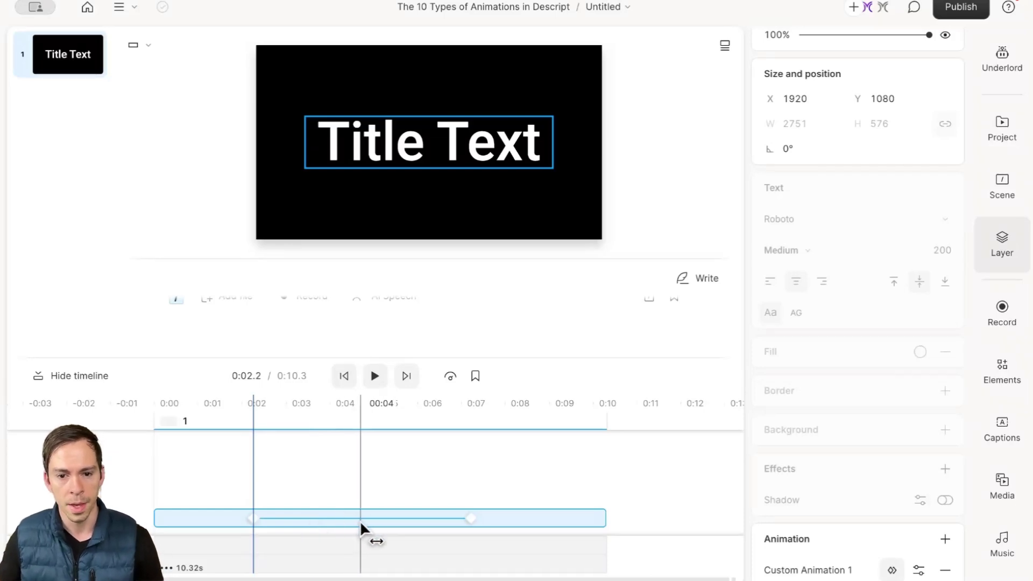
Place the title above the canvas (Y -288) at the first keyframe and centred (Y 1080) at the second
{"action": "left_click_drag", "start_coordinate": [360, 518], "coordinate": [374, 518]}
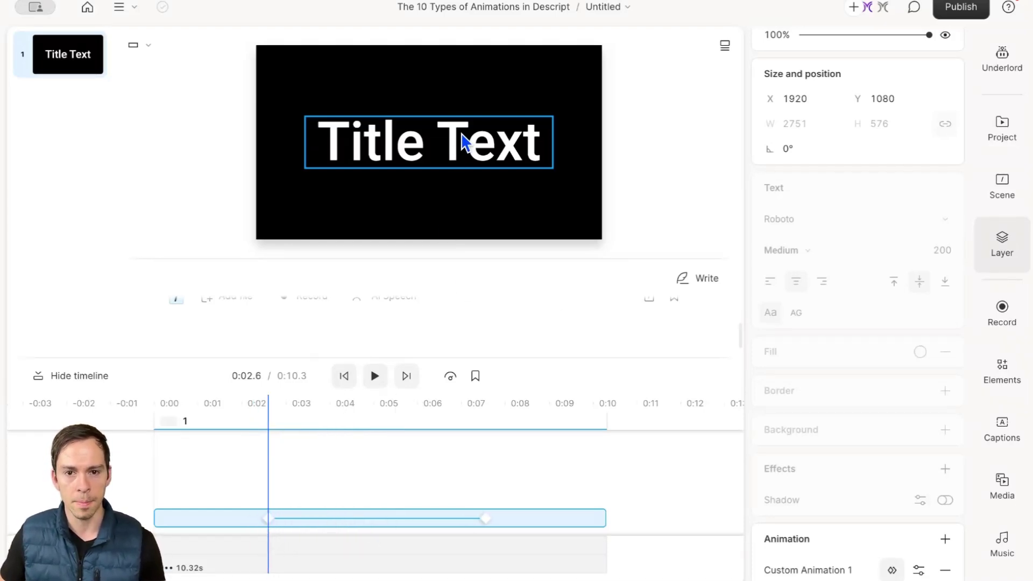
{"action": "left_click_drag", "start_coordinate": [438, 149], "coordinate": [434, 31]}
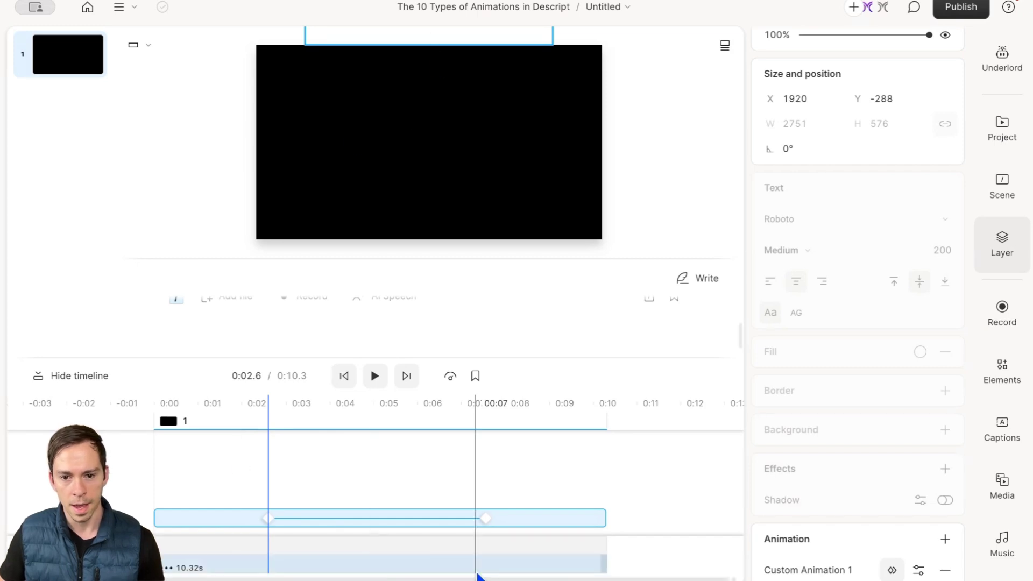
{"action": "left_click", "coordinate": [488, 518]}
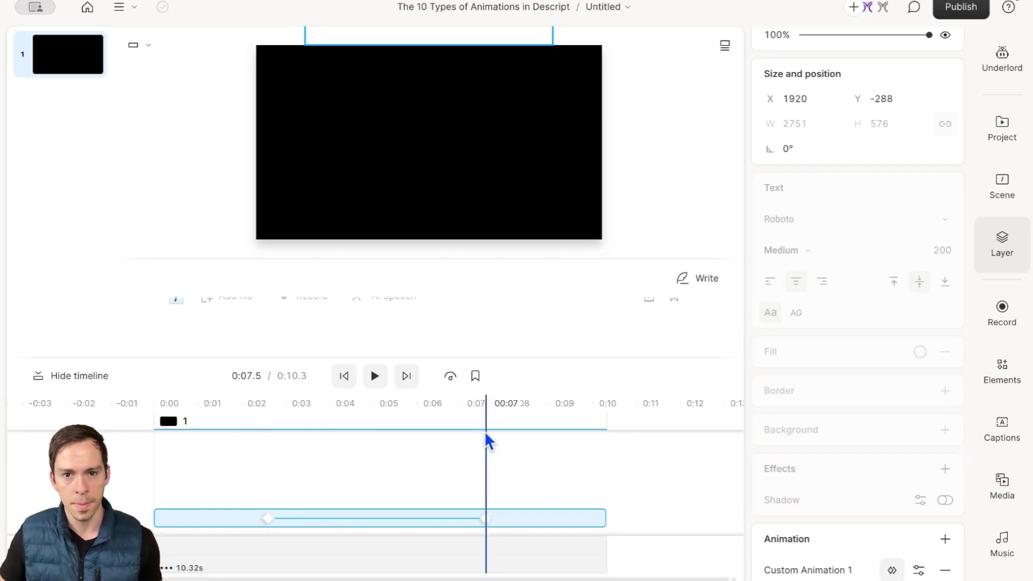
{"action": "left_click_drag", "start_coordinate": [429, 43], "coordinate": [429, 167]}
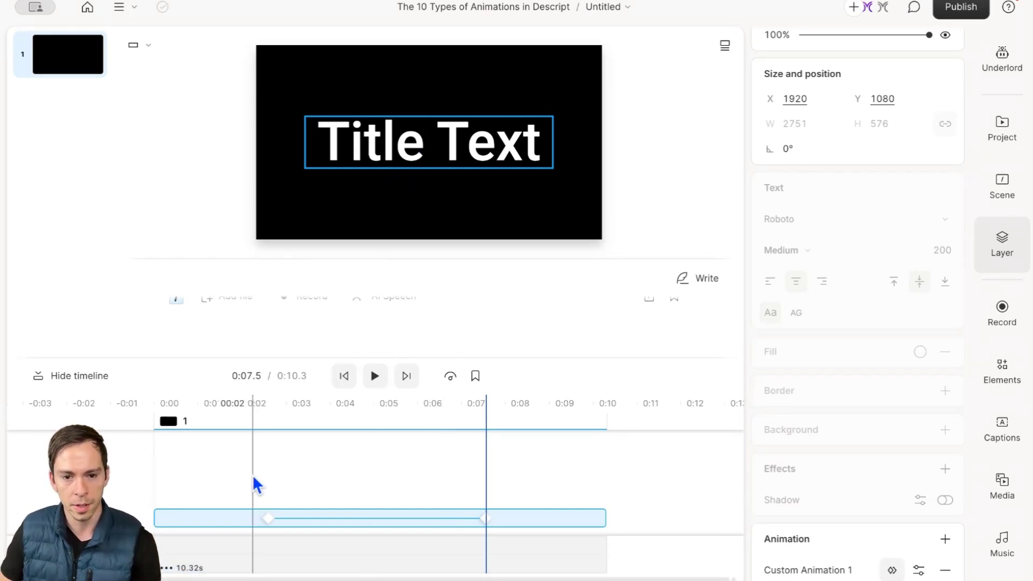
{"action": "left_click", "coordinate": [226, 473]}
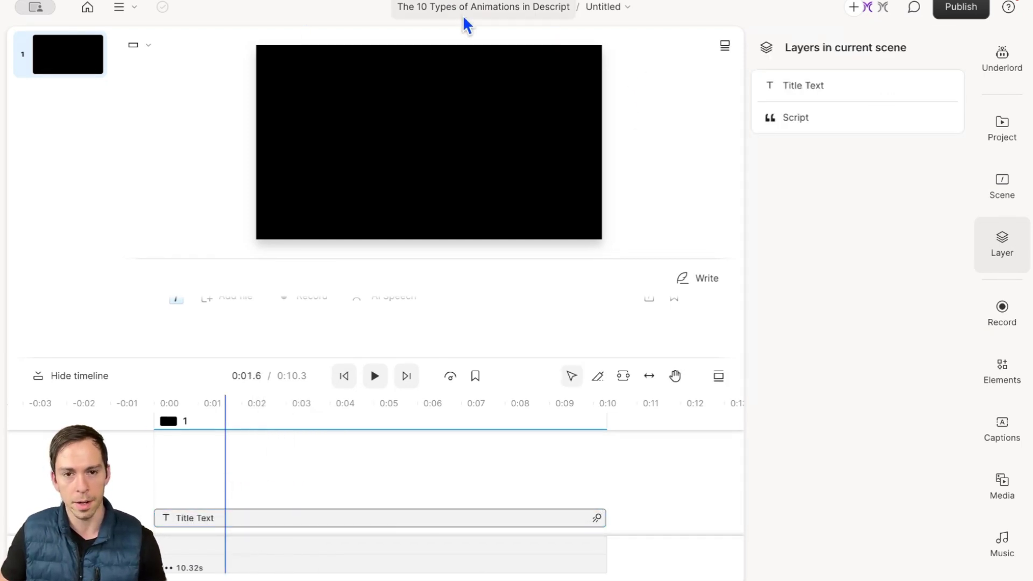
Preview the slide-in, then reselect the title and scroll to its Custom Animation 1 entry
{"action": "left_click", "coordinate": [376, 376]}
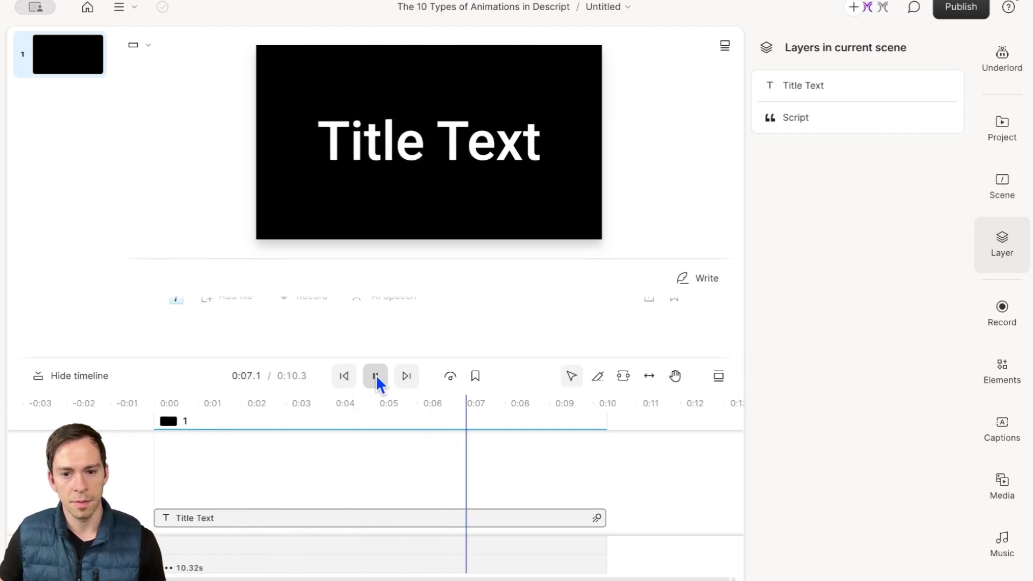
{"action": "left_click", "coordinate": [375, 376]}
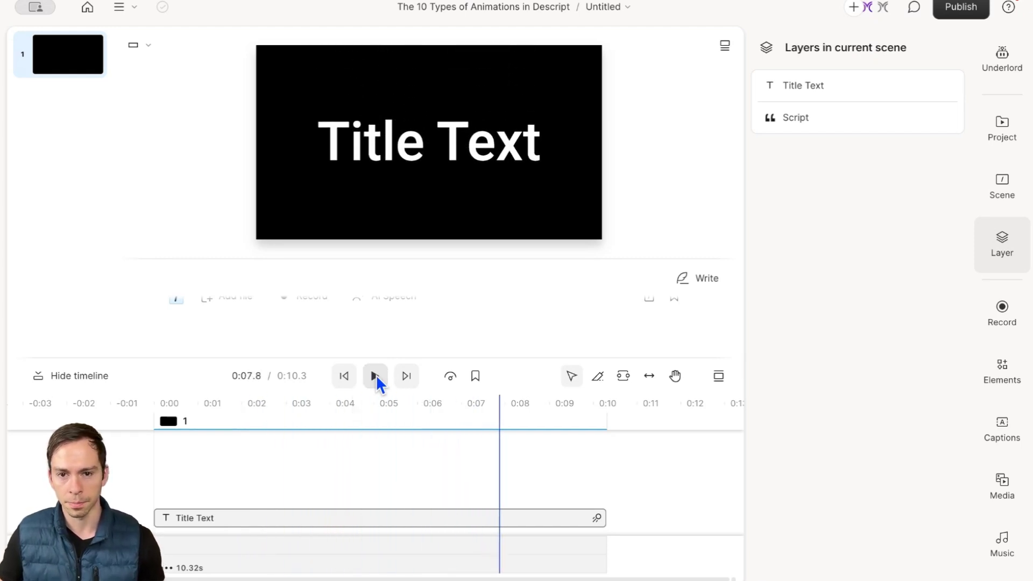
{"action": "left_click", "coordinate": [423, 158]}
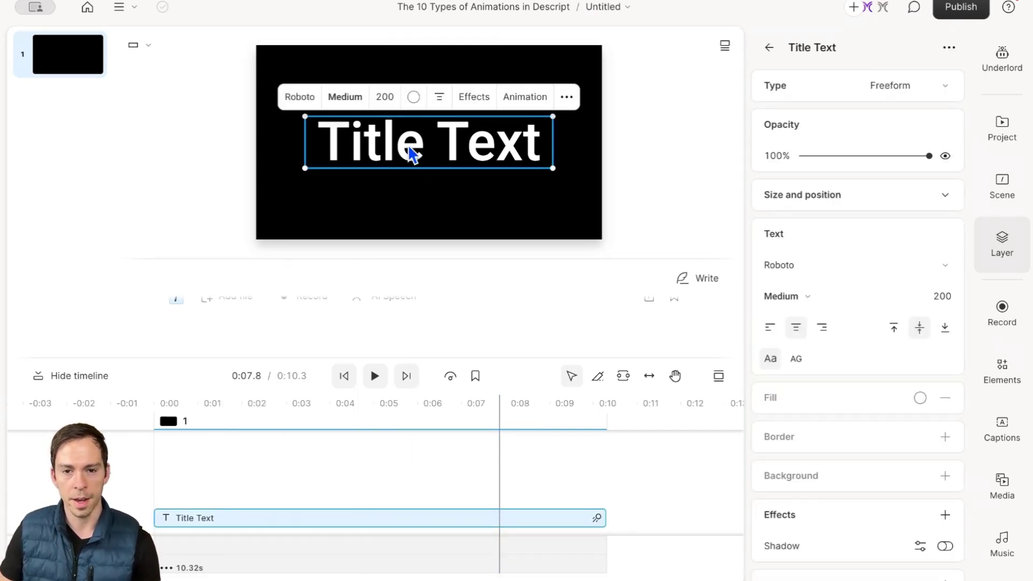
{"action": "left_click", "coordinate": [516, 100]}
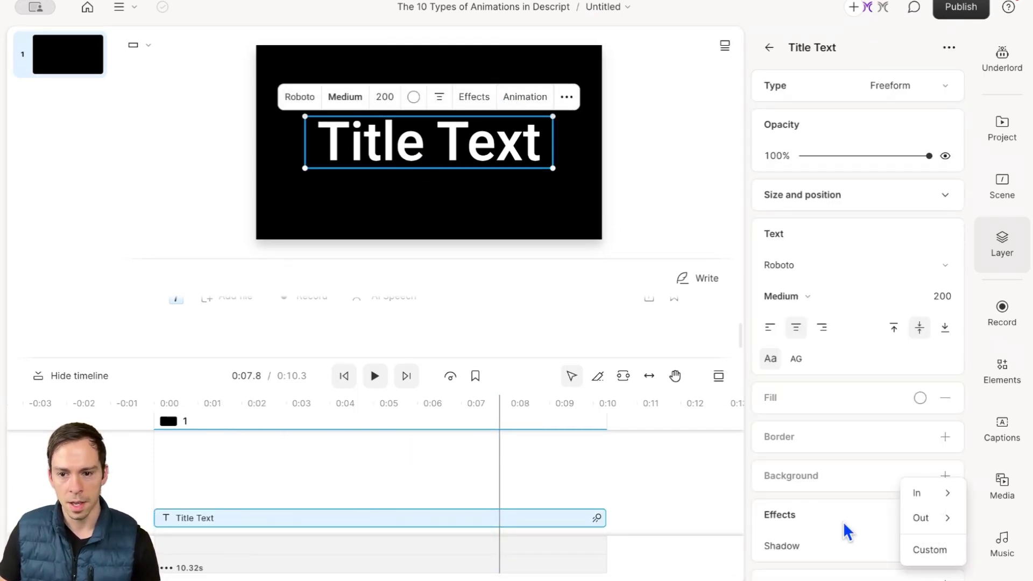
{"action": "left_click", "coordinate": [840, 495]}
{"action": "scroll", "coordinate": [847, 503], "scroll_direction": "down", "scroll_amount": 1}
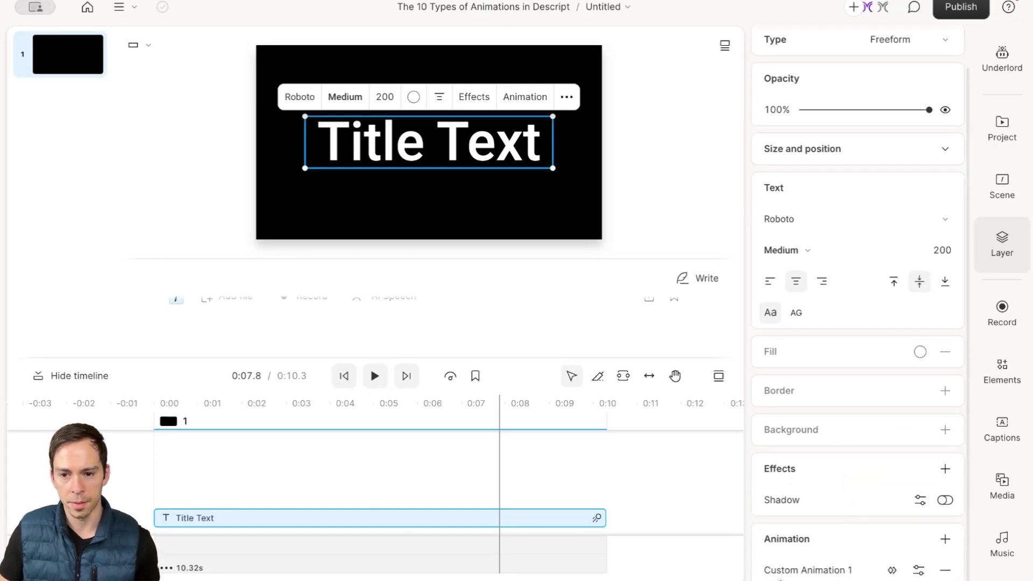
Drag the end keyframe back to about 0:03.8, one second after the start, then rewind
{"action": "left_click", "coordinate": [892, 570]}
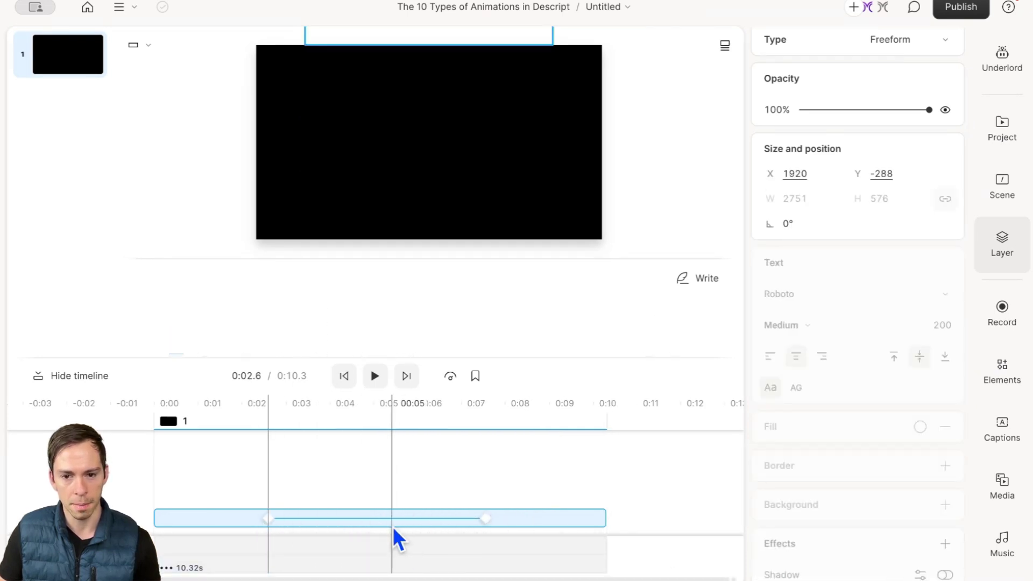
{"action": "left_click", "coordinate": [485, 520]}
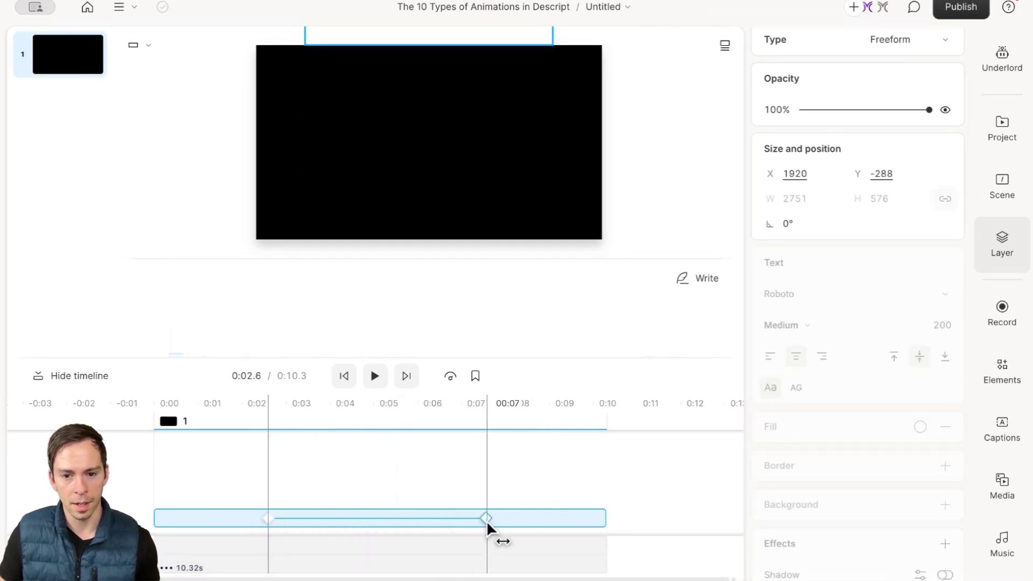
{"action": "left_click_drag", "start_coordinate": [483, 521], "coordinate": [325, 530]}
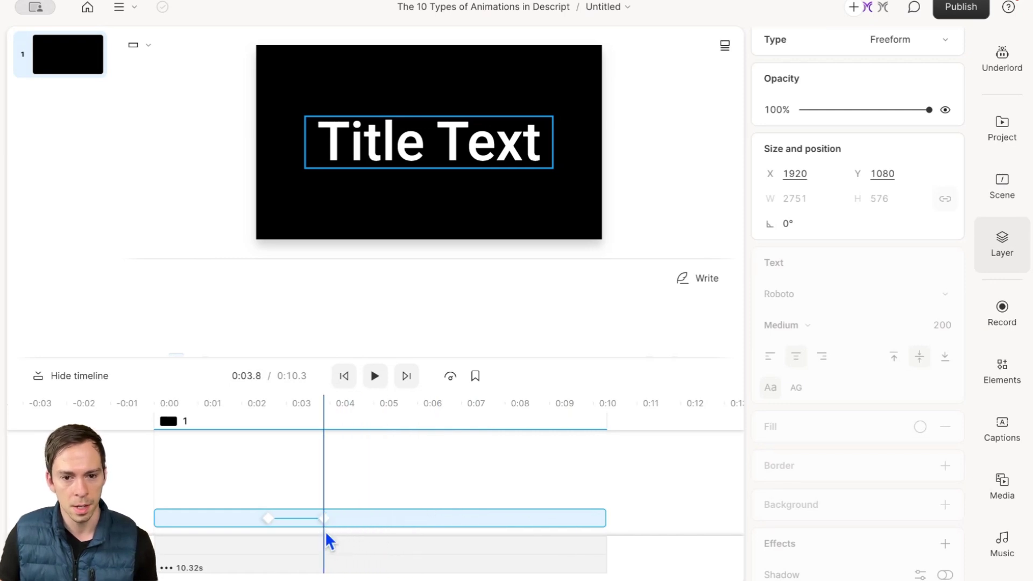
{"action": "left_click", "coordinate": [250, 478]}
Play the slide-in from 0:01.6, then reselect the title and open Custom Animation 1's settings
{"action": "left_click", "coordinate": [227, 481]}
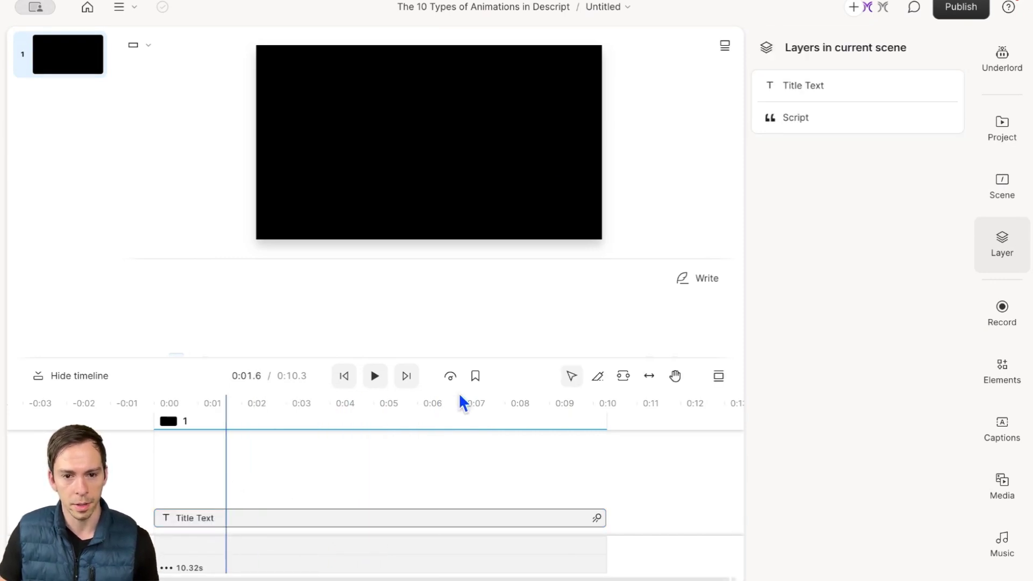
{"action": "left_click", "coordinate": [375, 376]}
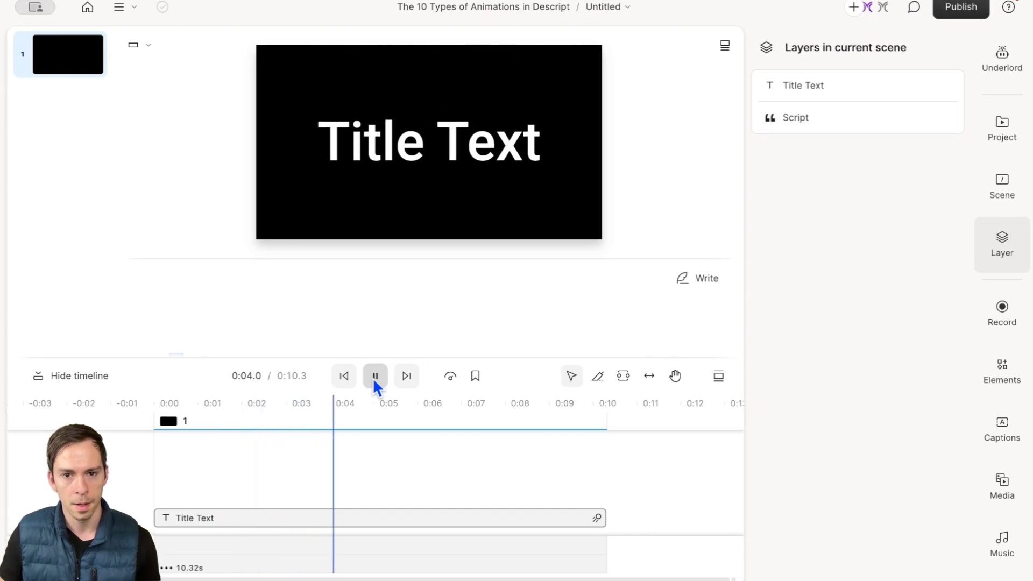
{"action": "left_click", "coordinate": [375, 376]}
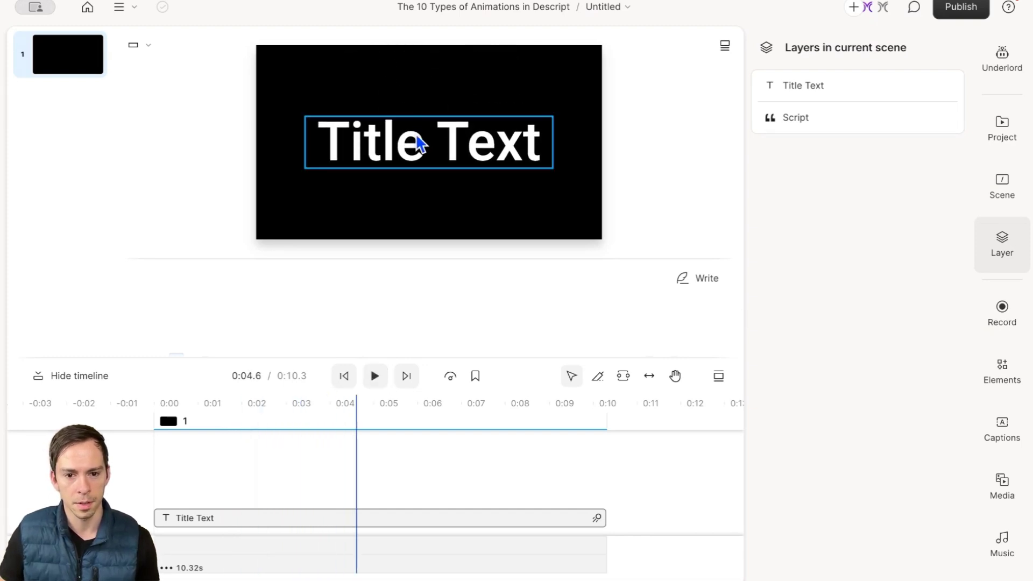
{"action": "left_click", "coordinate": [419, 144]}
{"action": "scroll", "coordinate": [857, 551], "scroll_direction": "down", "scroll_amount": 2}
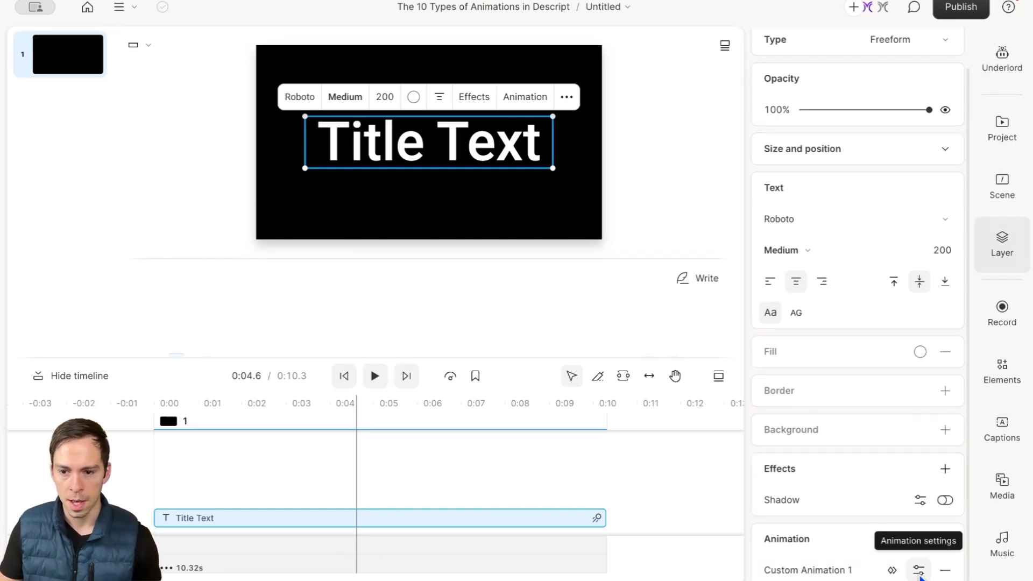
{"action": "left_click", "coordinate": [918, 572]}
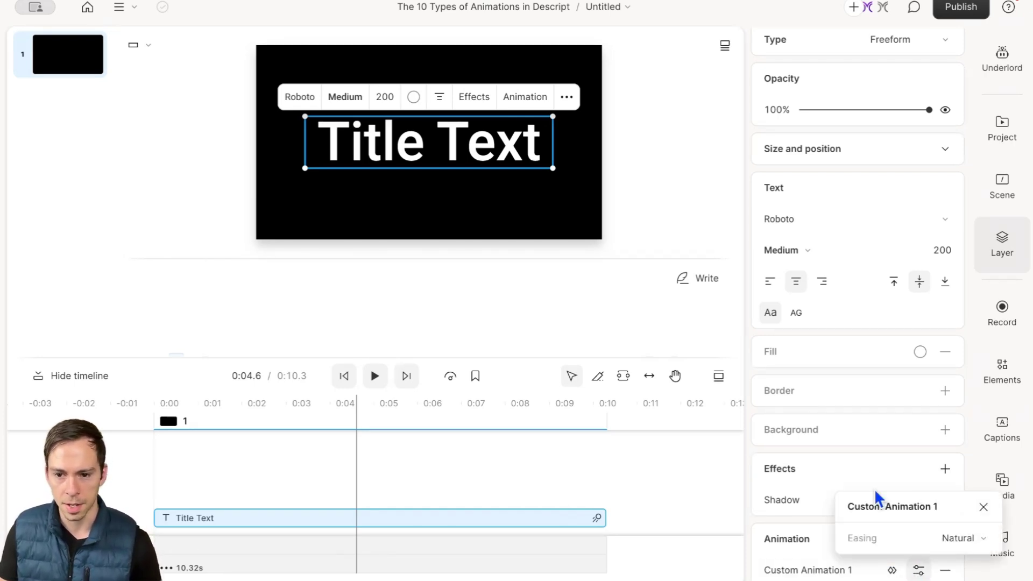
Change Custom Animation 1's easing from Natural to None and bring up the compositions list
{"action": "left_click", "coordinate": [983, 539]}
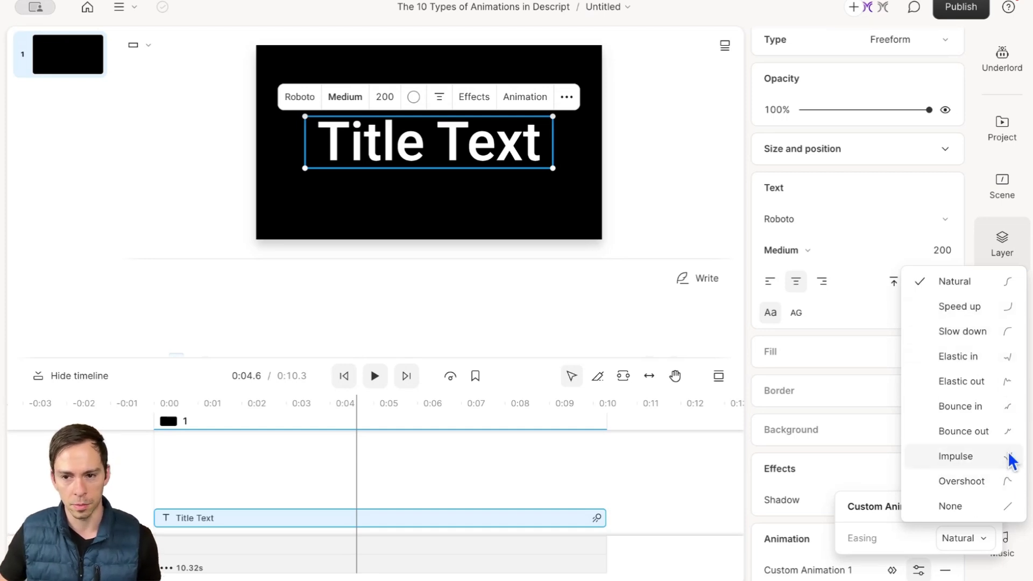
{"action": "left_click", "coordinate": [957, 510]}
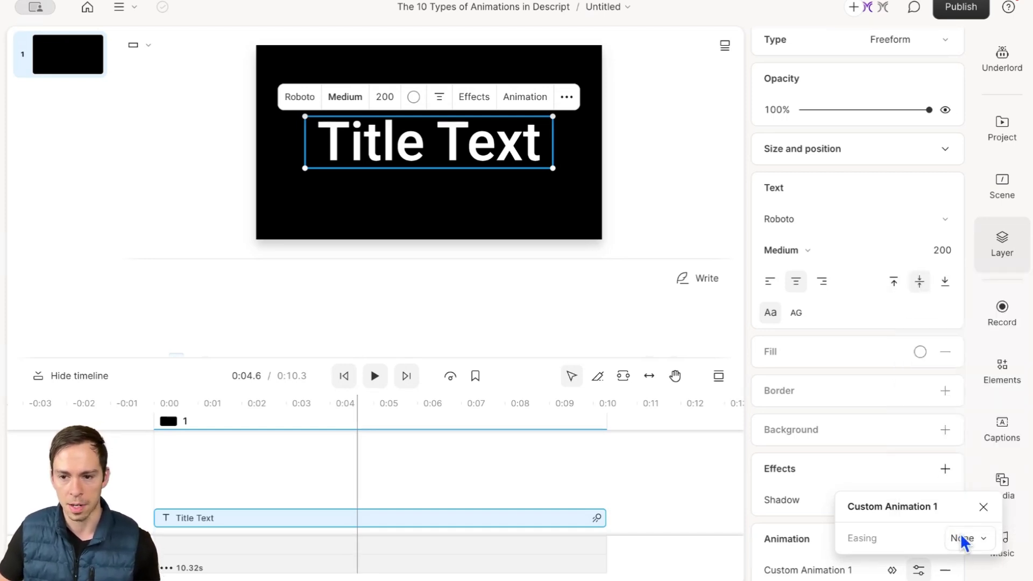
{"action": "left_click", "coordinate": [684, 517]}
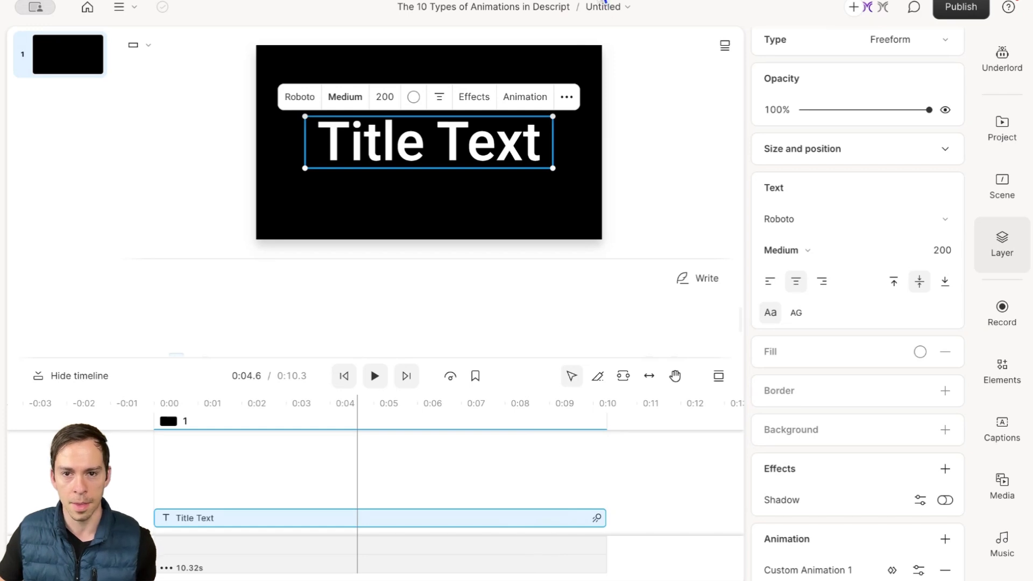
{"action": "left_click", "coordinate": [625, 7]}
Switch to The 10 Types of Animations composition and play its NATURAL scene from the start
{"action": "left_click", "coordinate": [664, 84]}
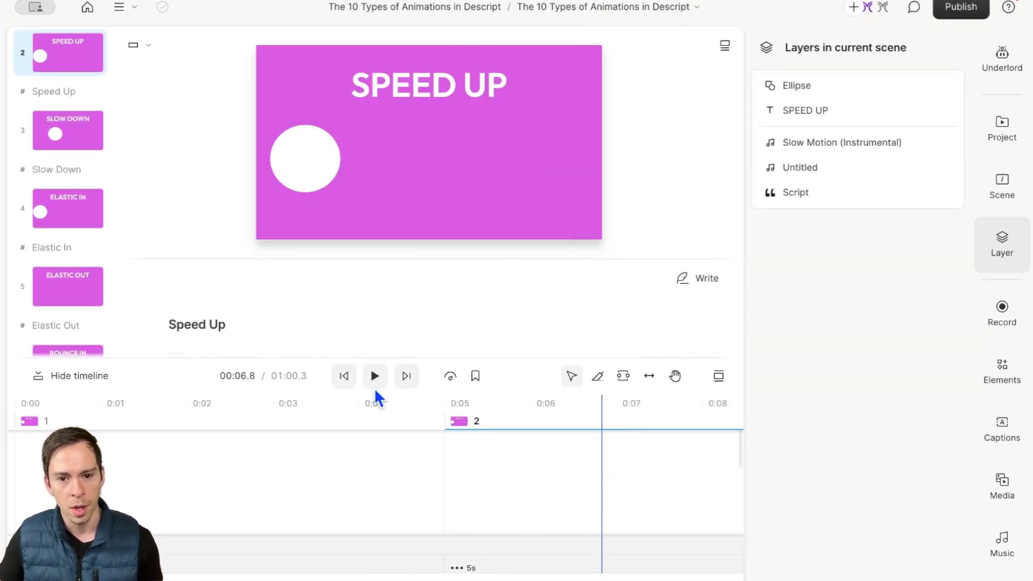
{"action": "left_click", "coordinate": [341, 378]}
{"action": "left_click", "coordinate": [342, 378]}
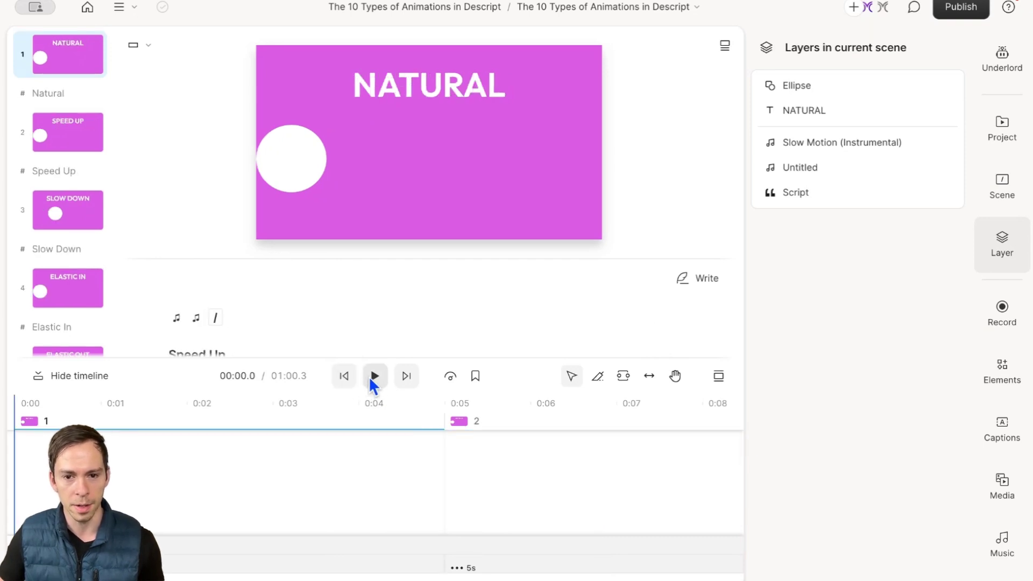
{"action": "left_click", "coordinate": [374, 377]}
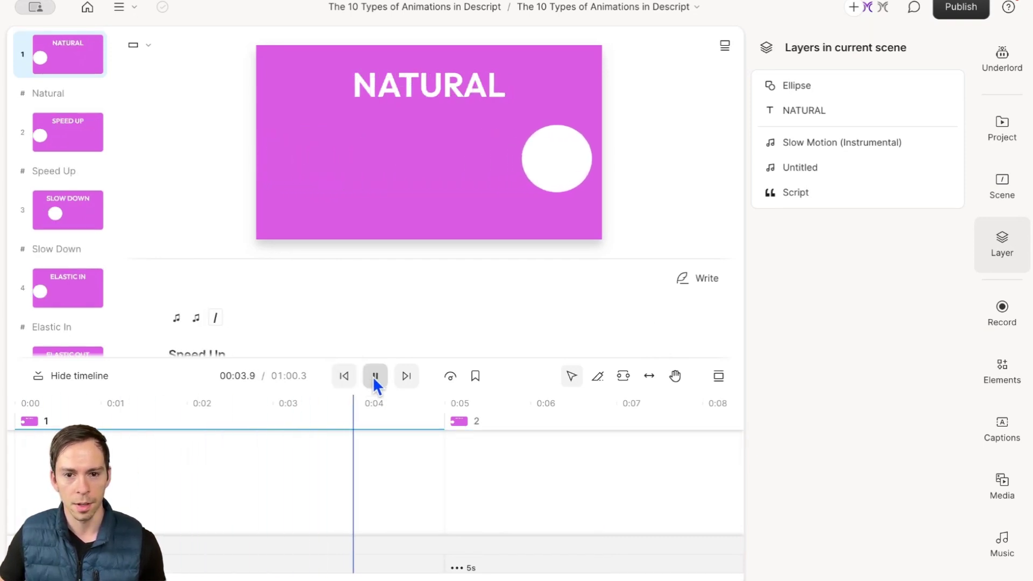
{"action": "left_click", "coordinate": [374, 376]}
{"action": "scroll", "coordinate": [78, 285], "scroll_direction": "down", "scroll_amount": 8}
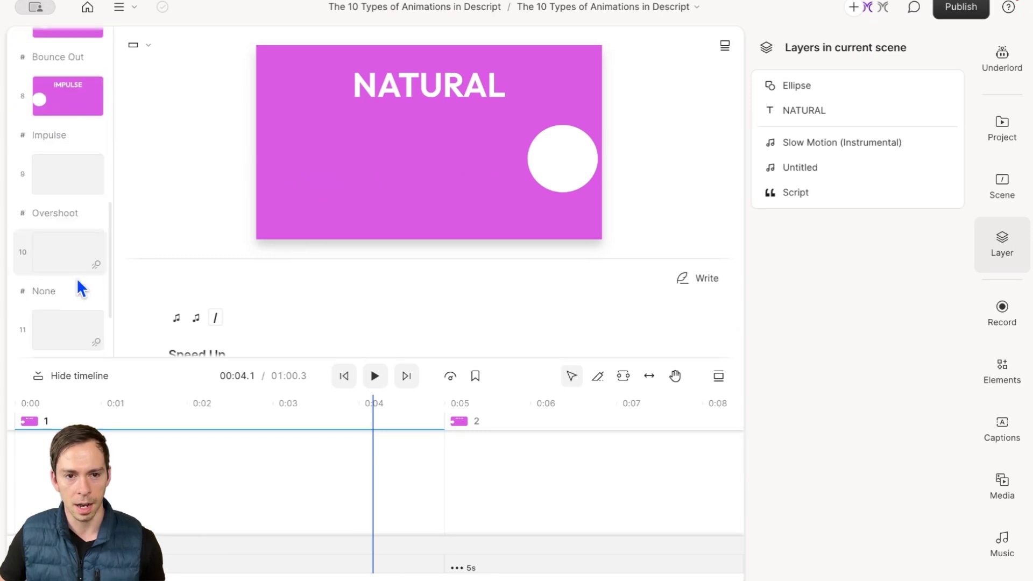
{"action": "scroll", "coordinate": [81, 288], "scroll_direction": "up", "scroll_amount": 8}
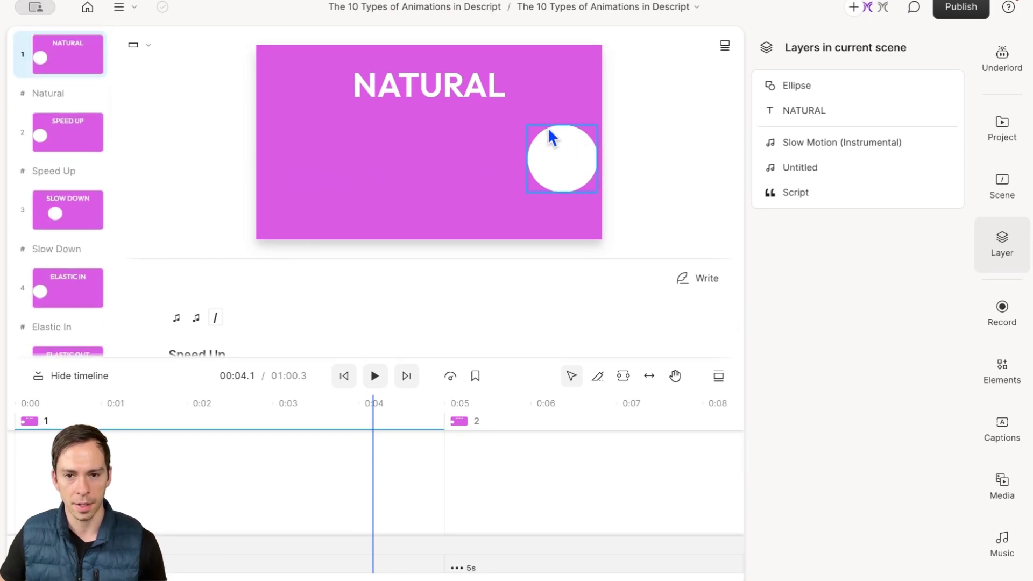